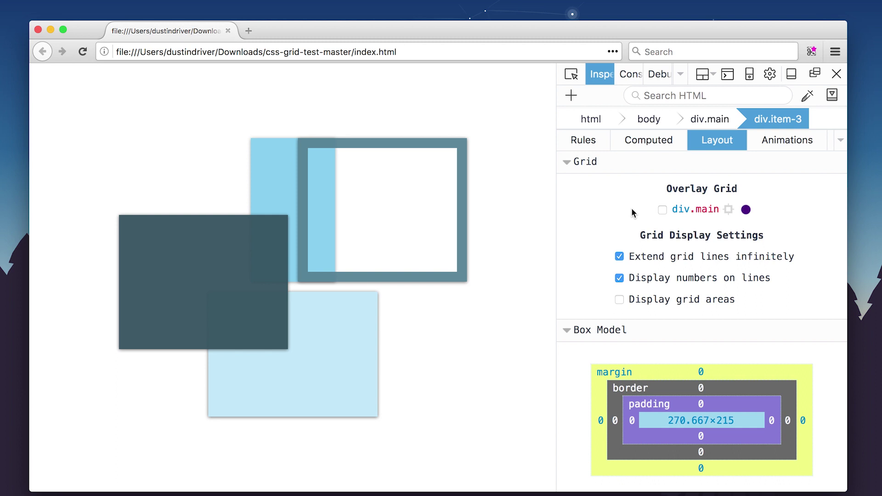
scroll(650, 210, down, 1)
scroll(650, 210, up, 1)
Step: Enable the div.main grid overlay in the Layout panel's Grid section
click(661, 210)
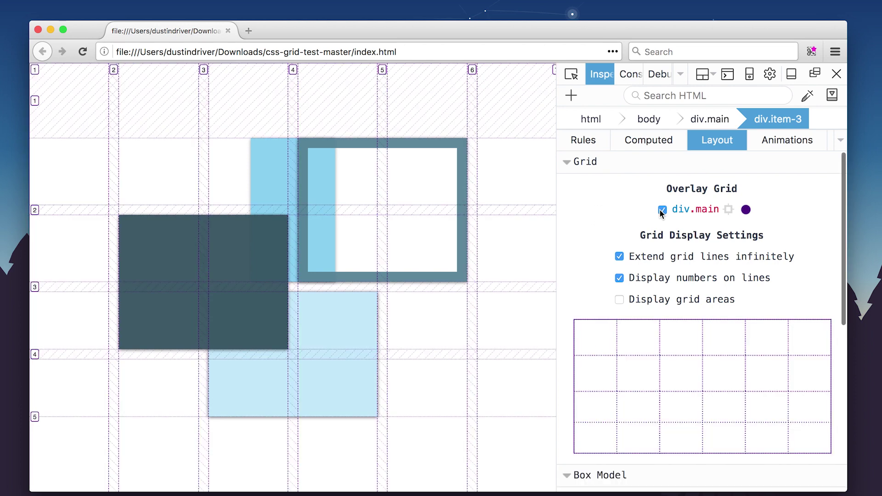
click(619, 257)
click(619, 257)
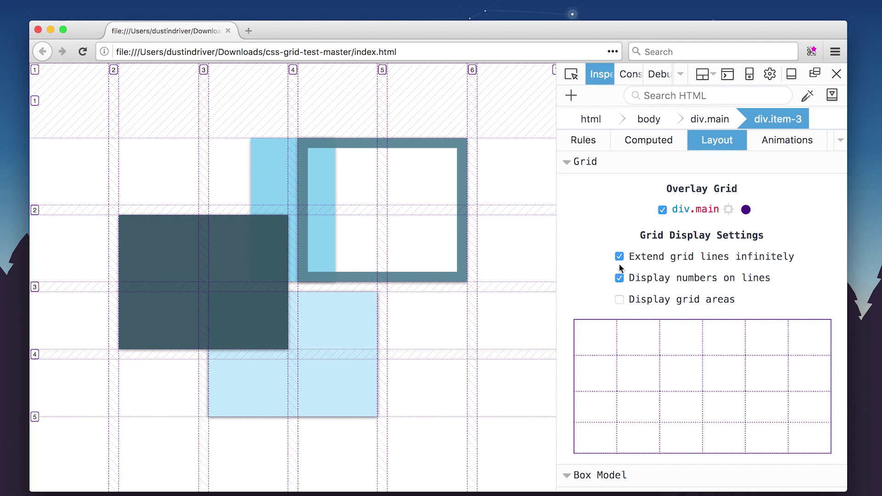
click(618, 277)
click(619, 278)
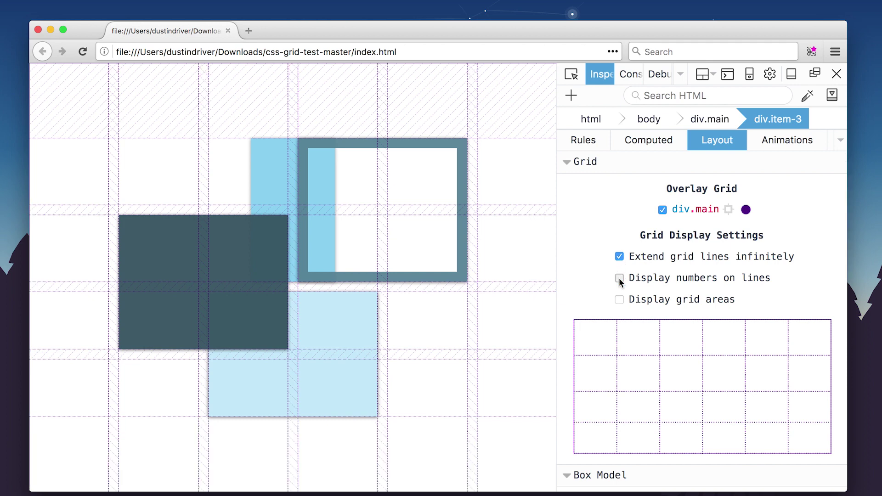
click(619, 299)
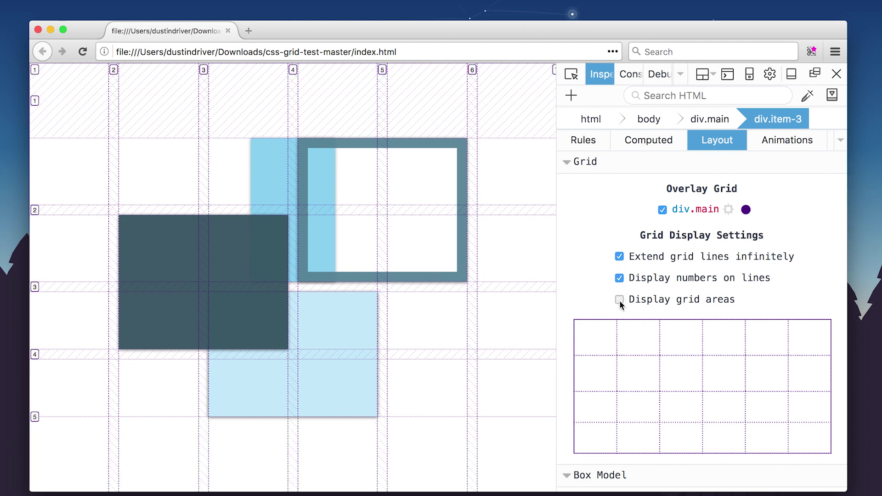
click(619, 300)
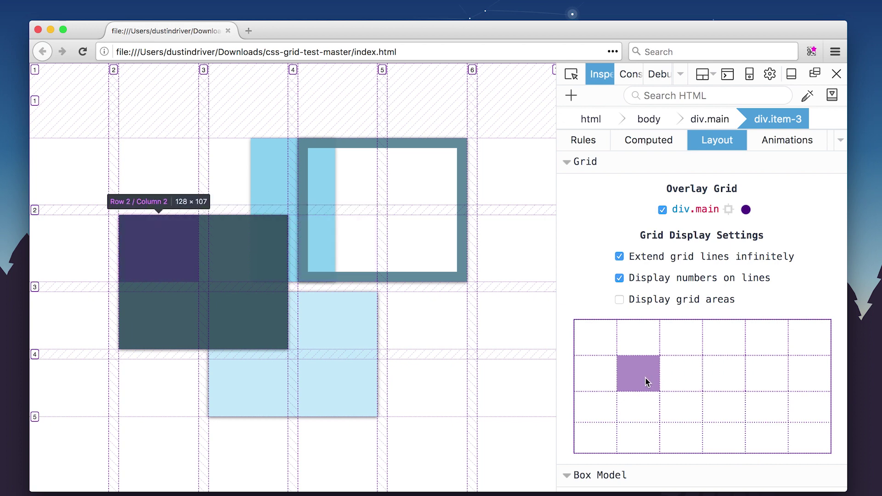
Step: Turn 'Display grid areas' back on for the grid overlay
click(620, 299)
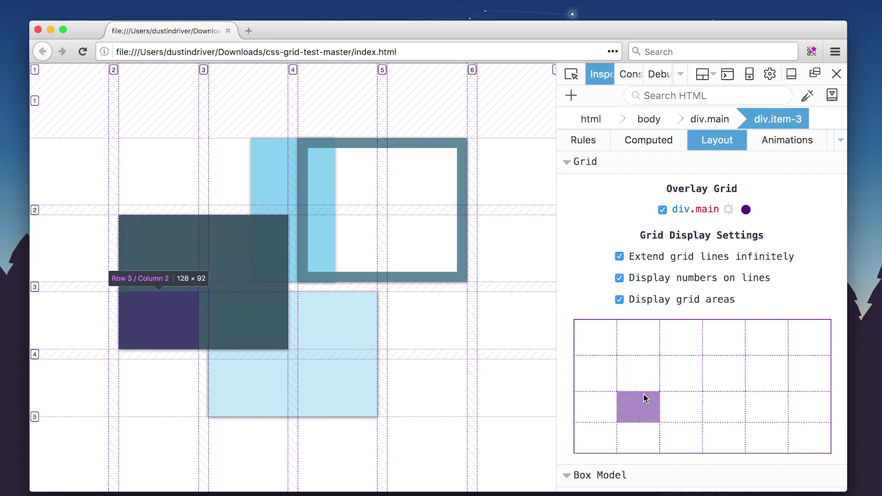
scroll(643, 393, down, 4)
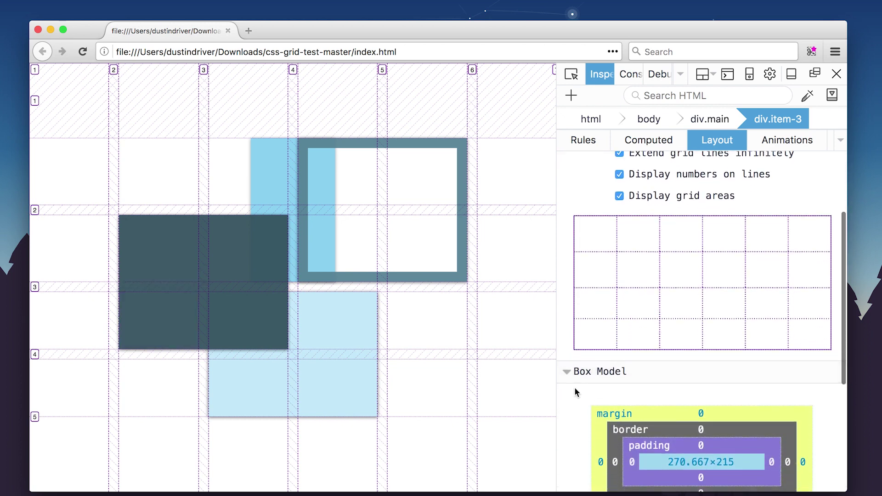
scroll(594, 388, down, 5)
scroll(576, 353, down, 2)
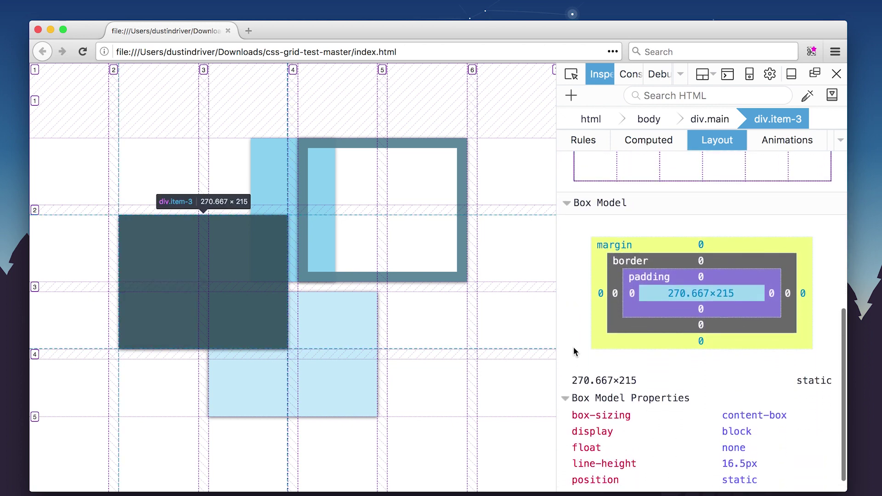
scroll(573, 339, down, 1)
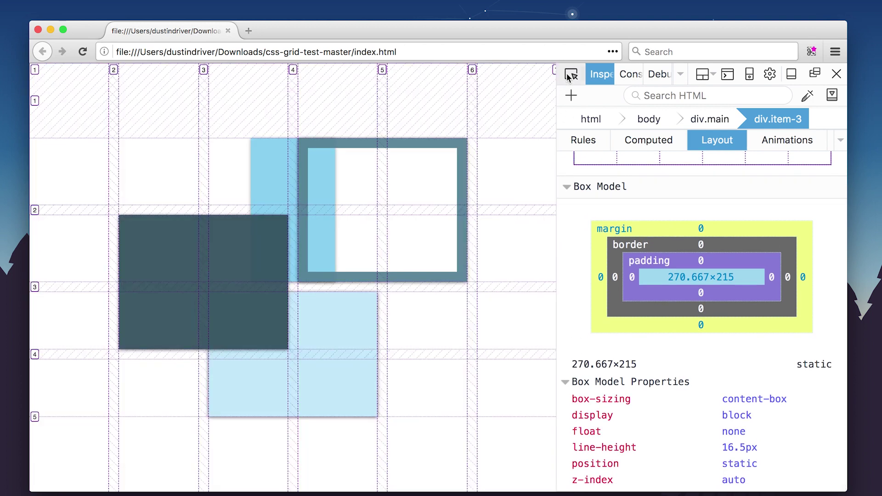
Step: Activate the element picker to choose an element on the page
click(571, 74)
Step: Select div.item-3 on the page and commit its 50px content width
click(259, 276)
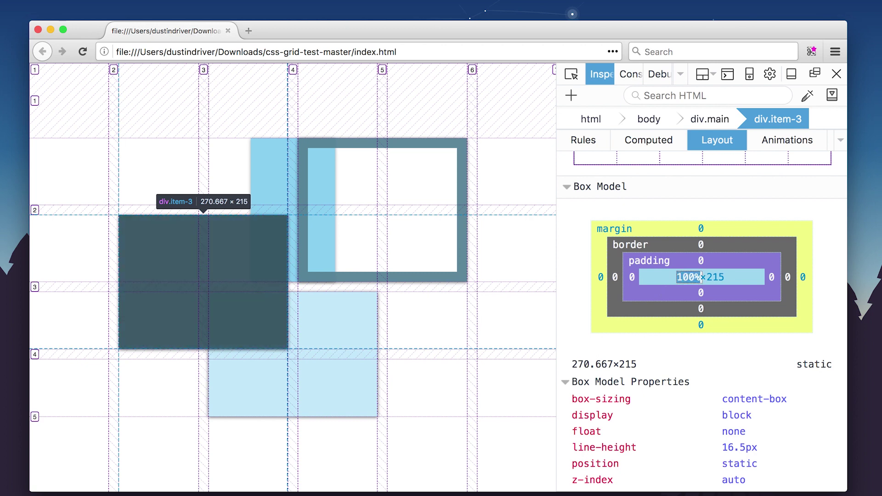
text(50)
key(Return)
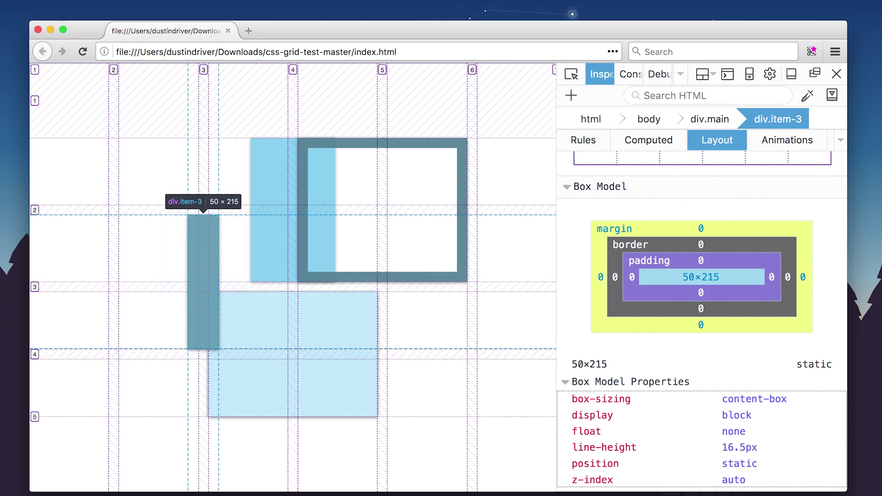